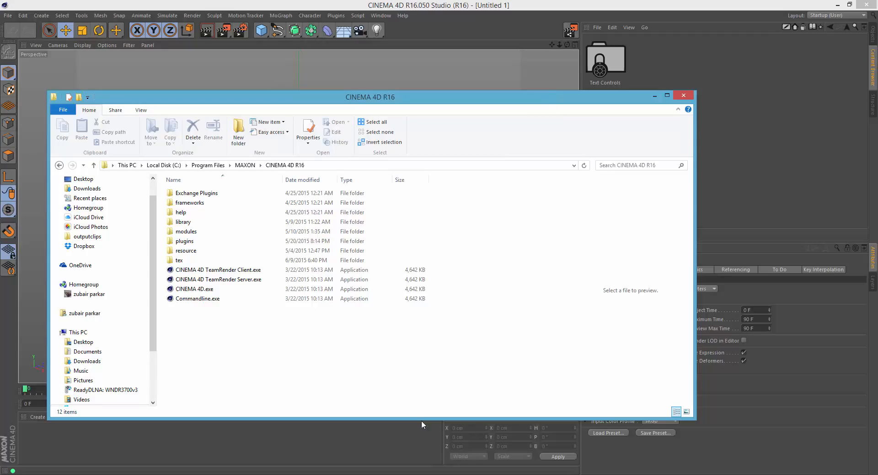
# - Locate the thezoob_textControls_v1.0.lib4d file in the library/browser folder of the CINEMA 4D R16 installation, and put the file window away
pyautogui.moveTo(422, 425); pyautogui.dragTo(421, 444)
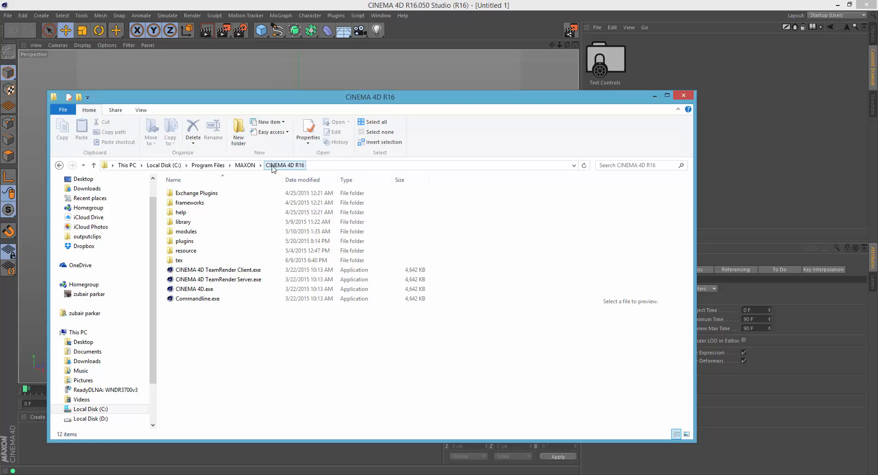
pyautogui.doubleClick(178, 223)
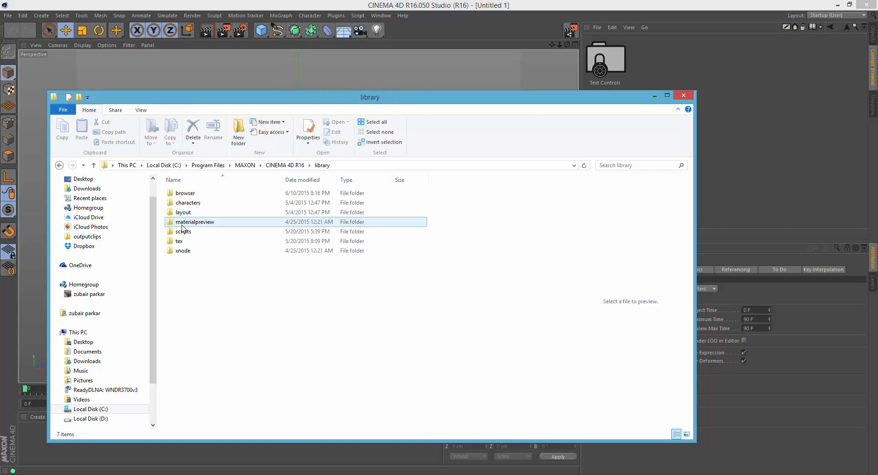
pyautogui.doubleClick(191, 195)
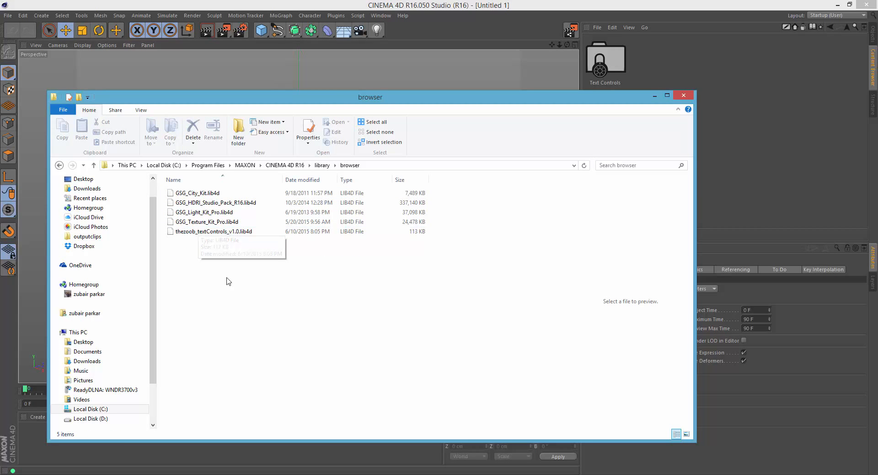
pyautogui.click(237, 233)
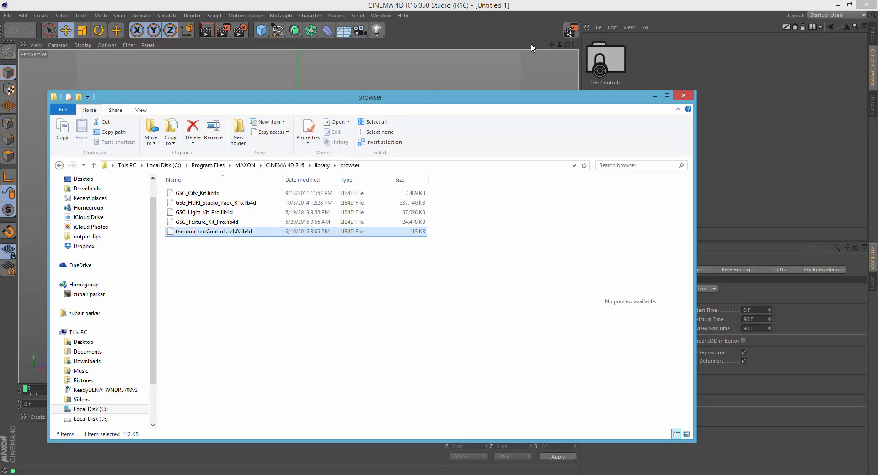
pyautogui.click(654, 95)
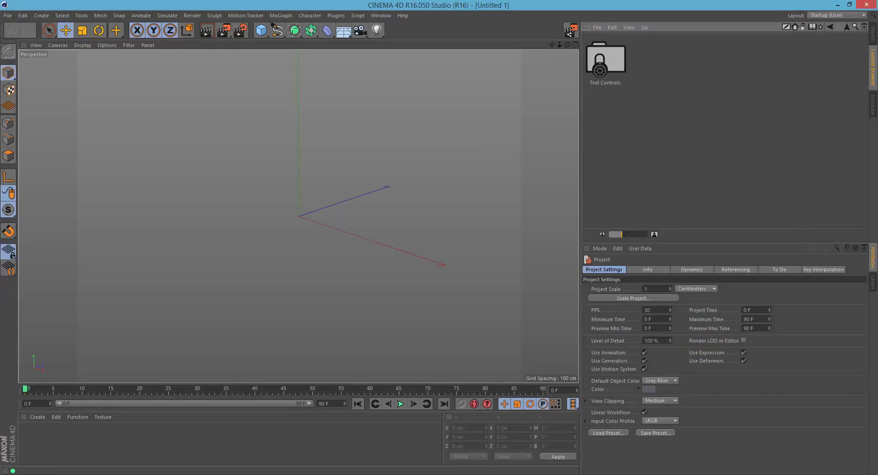
# - Load the TTC preset from the Text Controls library into the scene and display its user data settings
pyautogui.doubleClick(620, 66)
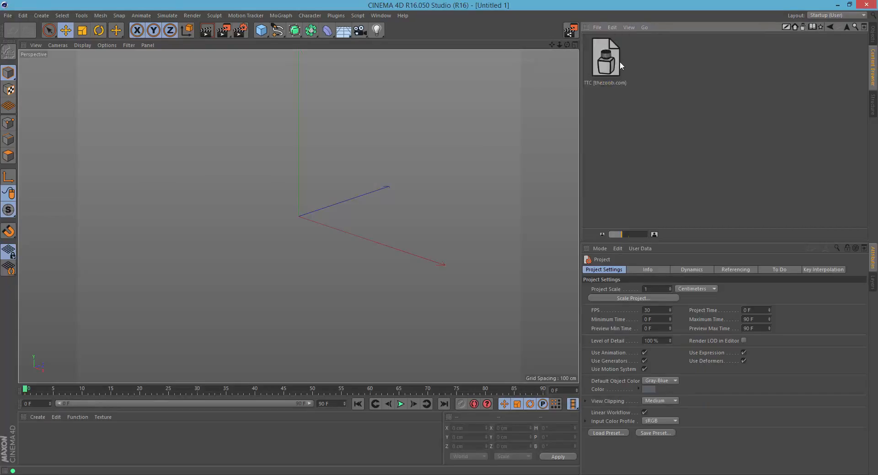
pyautogui.click(610, 64)
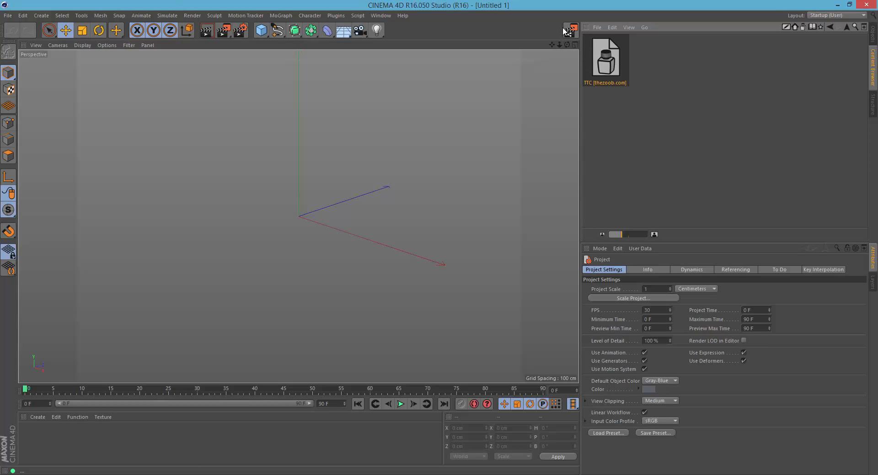
pyautogui.doubleClick(613, 54)
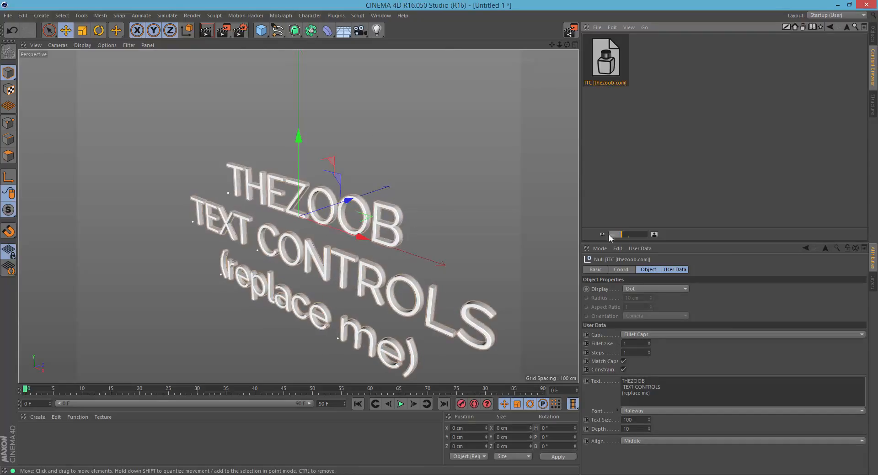
pyautogui.click(872, 33)
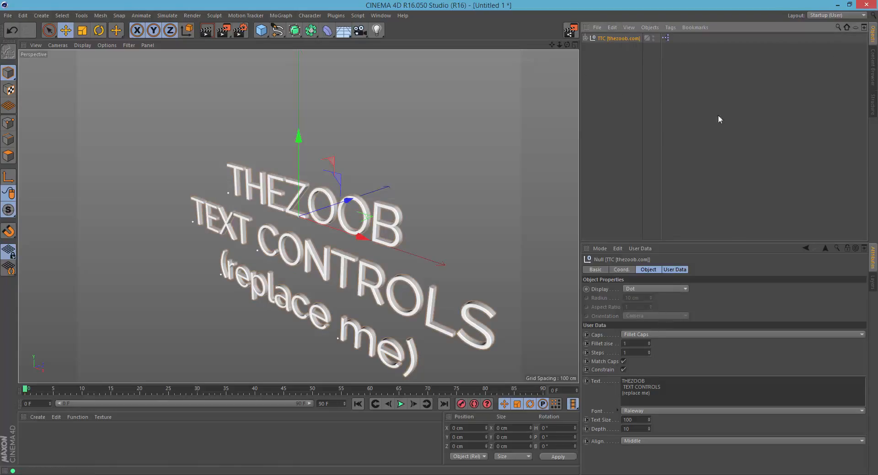
pyautogui.click(683, 271)
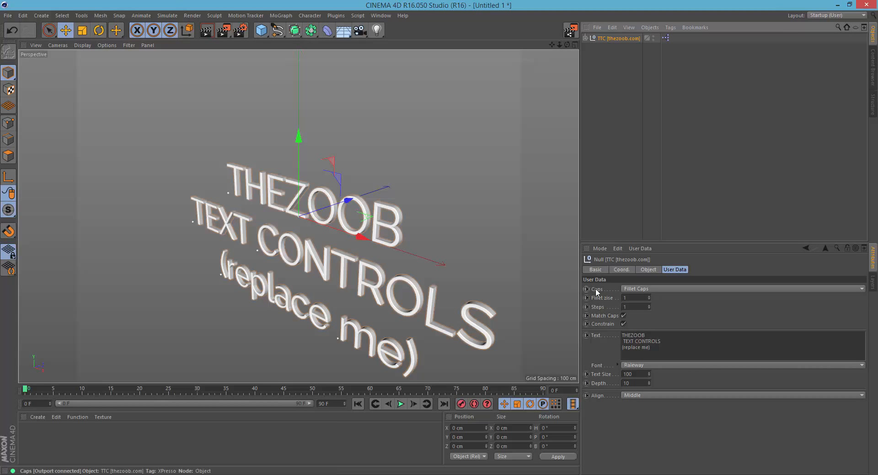
# - Try the None, Cap and Fillet cap types on the text up close, and return to Fillet Caps
pyautogui.moveTo(559, 44)
pyautogui.mouseDown()
pyautogui.moveTo(580, 45)
pyautogui.moveTo(542, 46)
pyautogui.moveTo(577, 44)
pyautogui.mouseUp()
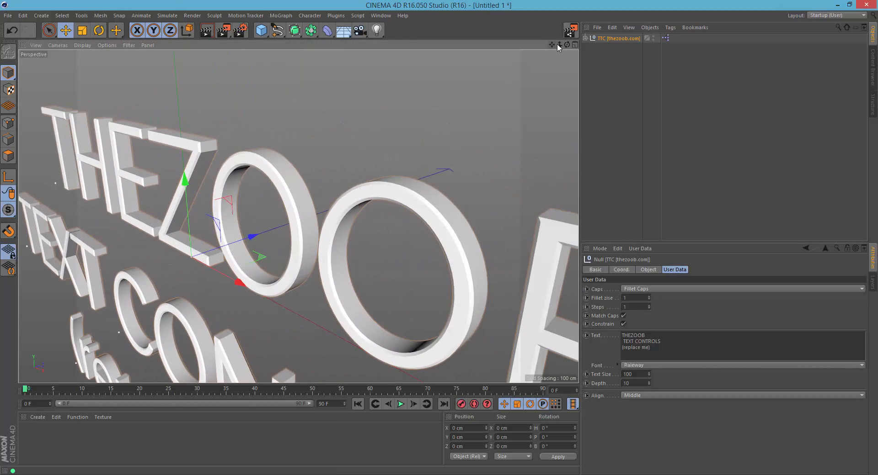
pyautogui.click(646, 289)
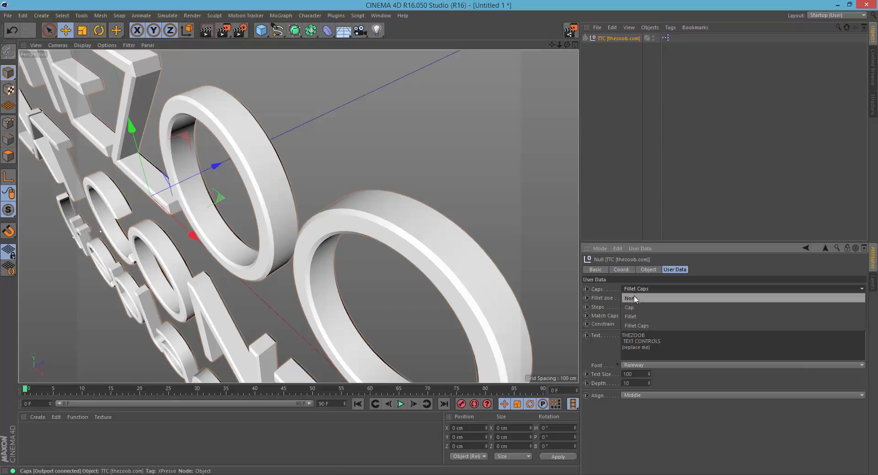
pyautogui.click(633, 297)
pyautogui.moveTo(567, 44); pyautogui.dragTo(581, 42)
pyautogui.click(637, 290)
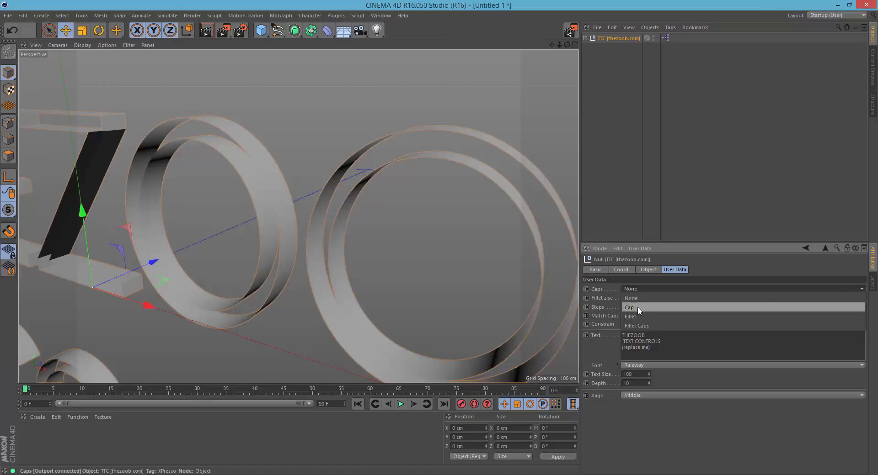
pyautogui.click(637, 308)
pyautogui.click(641, 287)
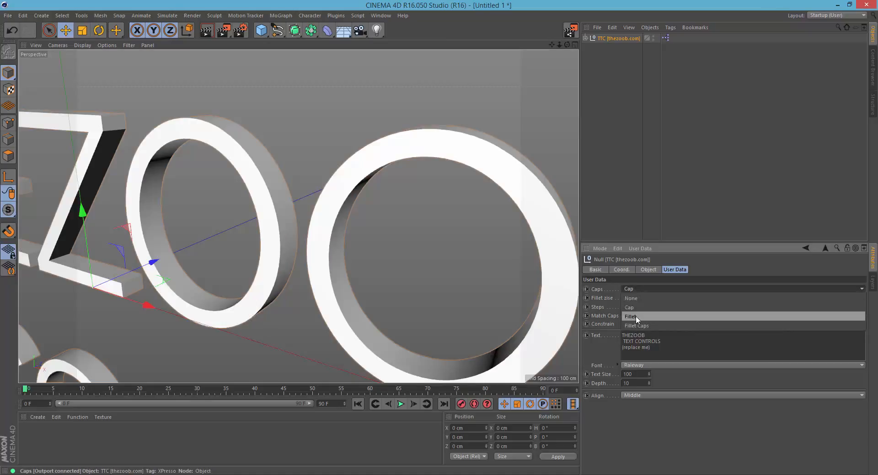
pyautogui.click(635, 317)
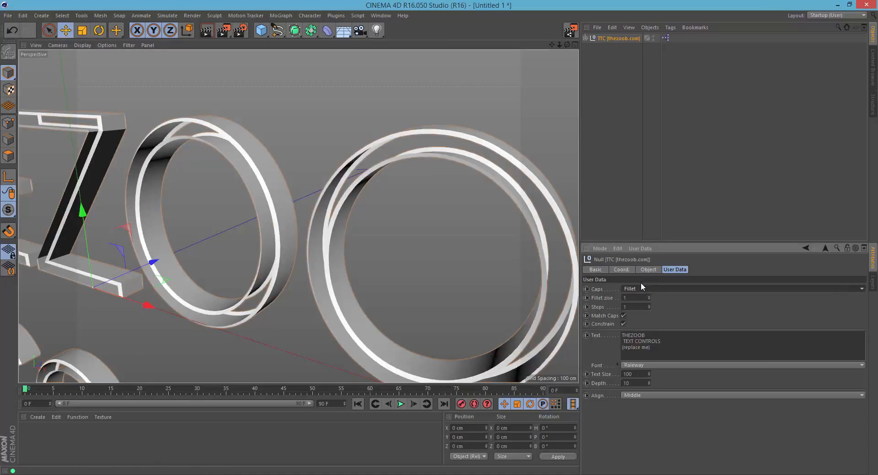
pyautogui.click(640, 287)
pyautogui.click(637, 325)
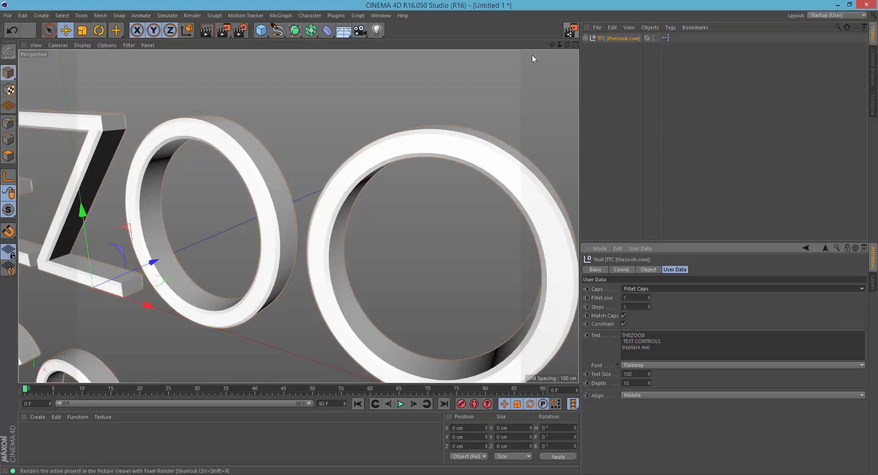
# - Try a fillet size of 0.3 on the text's caps and settle on 0.9
pyautogui.moveTo(567, 44); pyautogui.dragTo(571, 61)
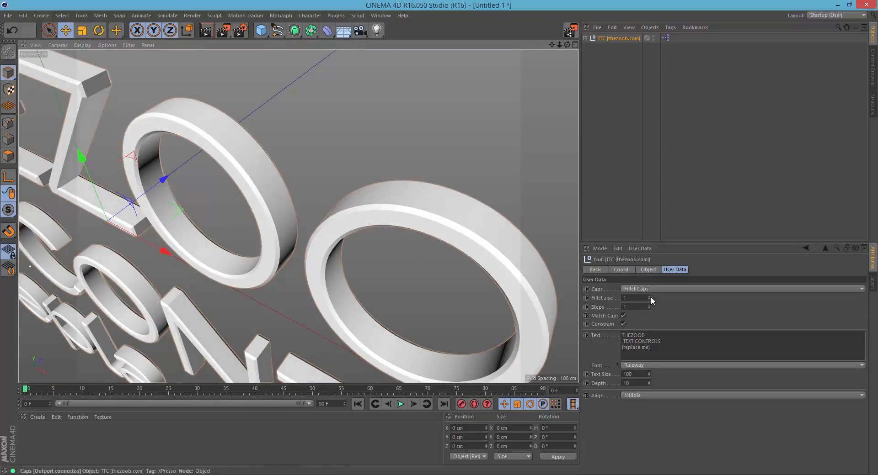
pyautogui.moveTo(649, 298)
pyautogui.mouseDown()
pyautogui.moveTo(649, 290)
pyautogui.moveTo(648, 301)
pyautogui.mouseUp()
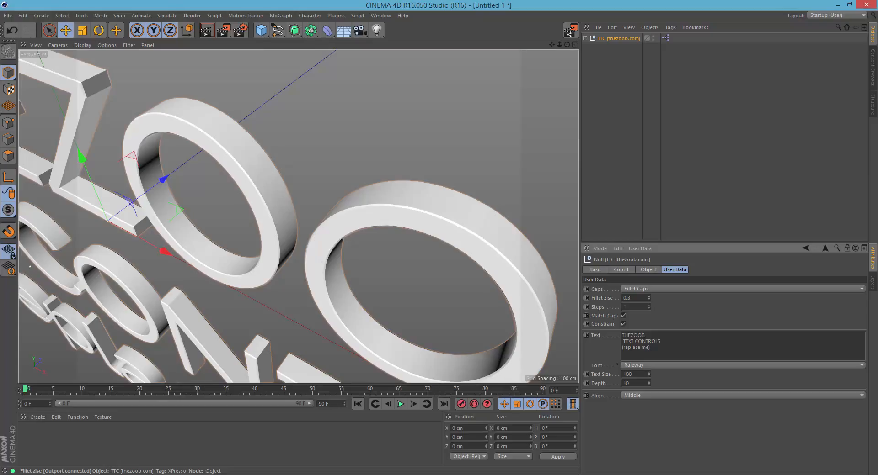
pyautogui.moveTo(649, 298); pyautogui.dragTo(649, 295)
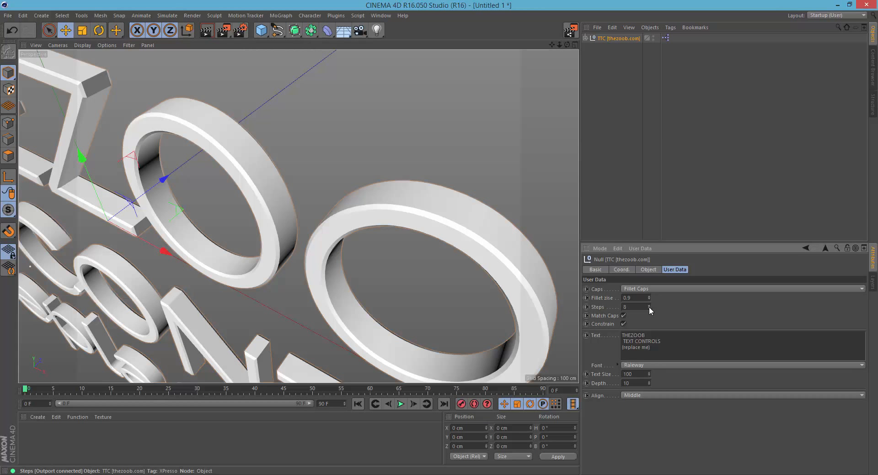
# - Raise the fillet steps to 11, inspect the letter edges and undo the steps change
pyautogui.moveTo(649, 307); pyautogui.dragTo(649, 306)
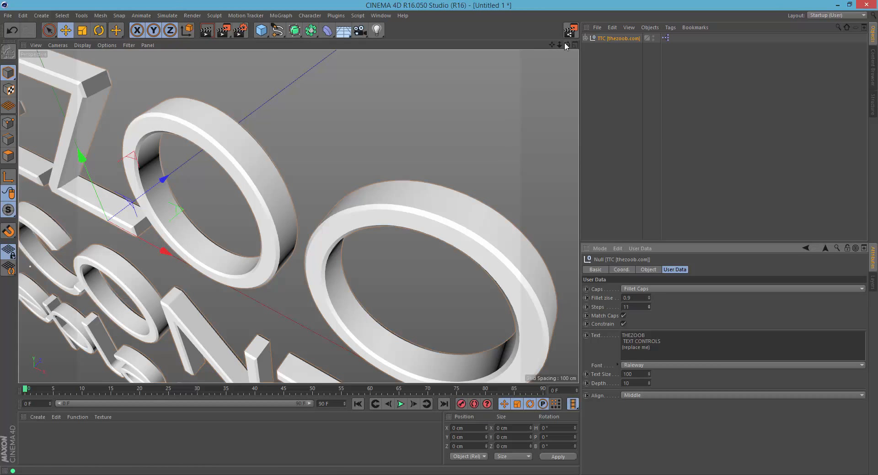
pyautogui.moveTo(567, 45); pyautogui.dragTo(542, 48)
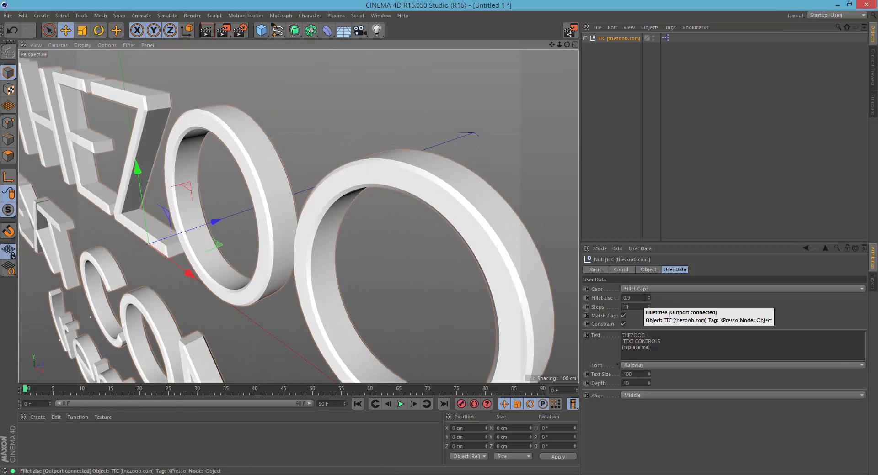
pyautogui.hotkey('ctrl', 'z')
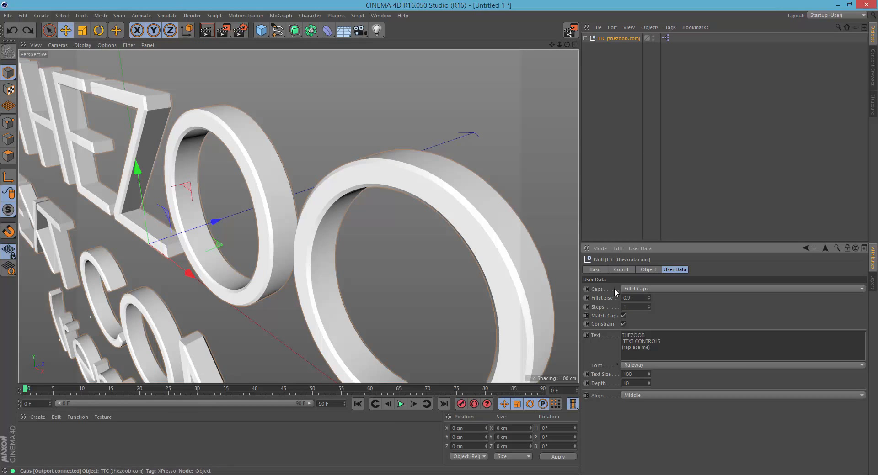
# - Add a MoText object to compare its caps settings, delete it and reselect the TTC null
pyautogui.moveTo(567, 45); pyautogui.dragTo(597, 45)
pyautogui.click(281, 15)
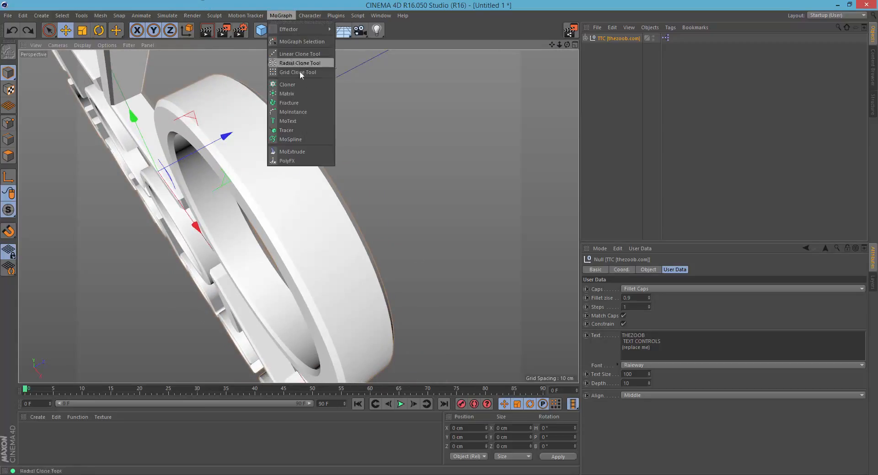
pyautogui.click(290, 122)
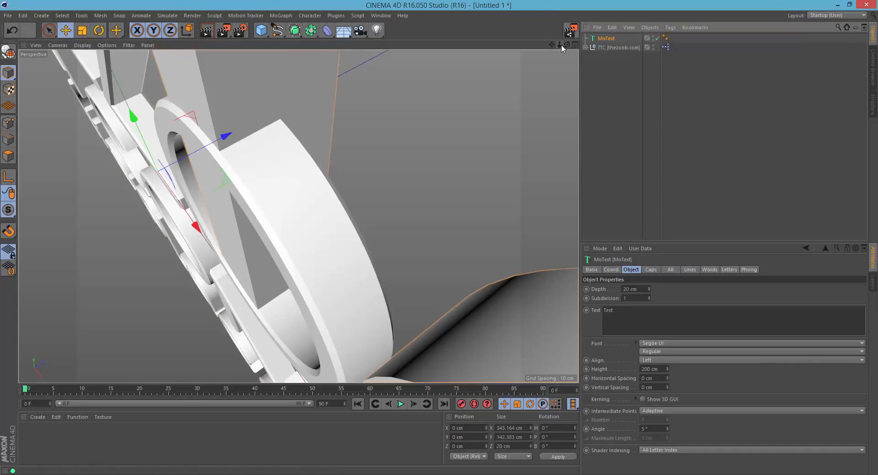
pyautogui.moveTo(561, 45); pyautogui.dragTo(537, 52)
pyautogui.click(651, 270)
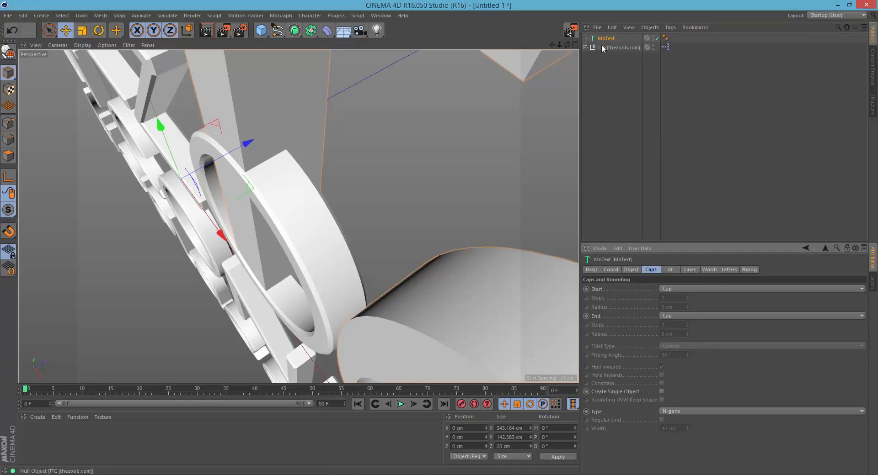
pyautogui.press('Delete')
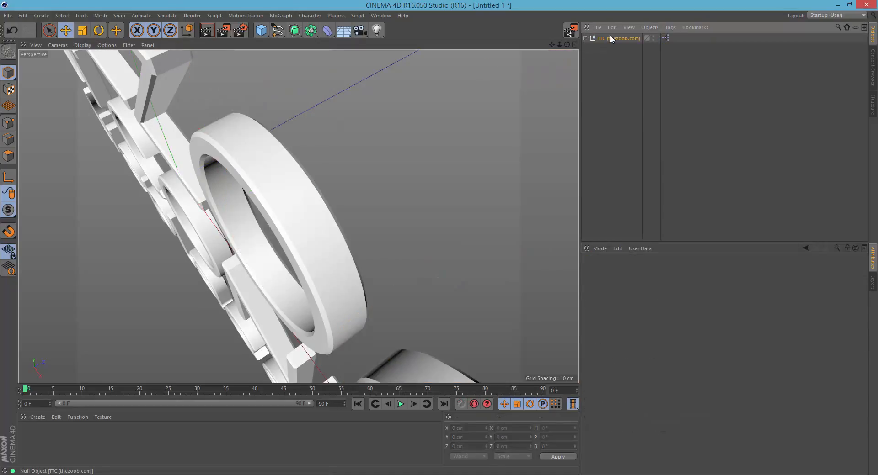
pyautogui.click(611, 37)
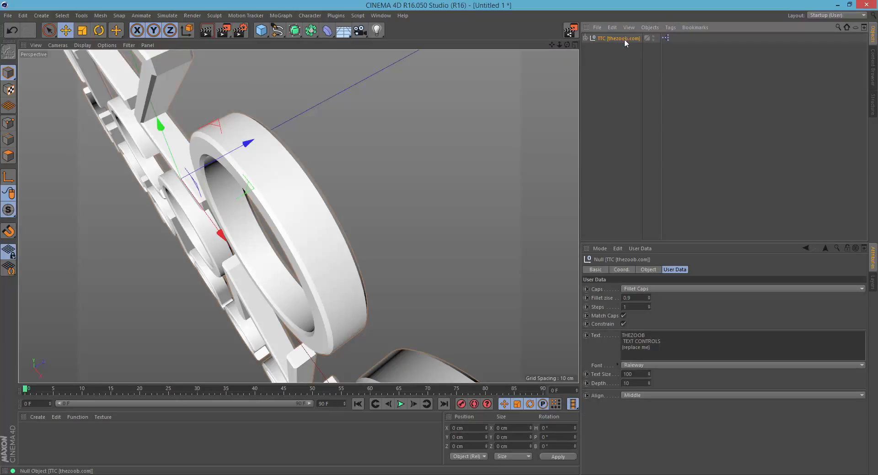
# - Disable Match Caps to compare the letters' front and back edges, and enable it again
pyautogui.moveTo(569, 45); pyautogui.dragTo(580, 51)
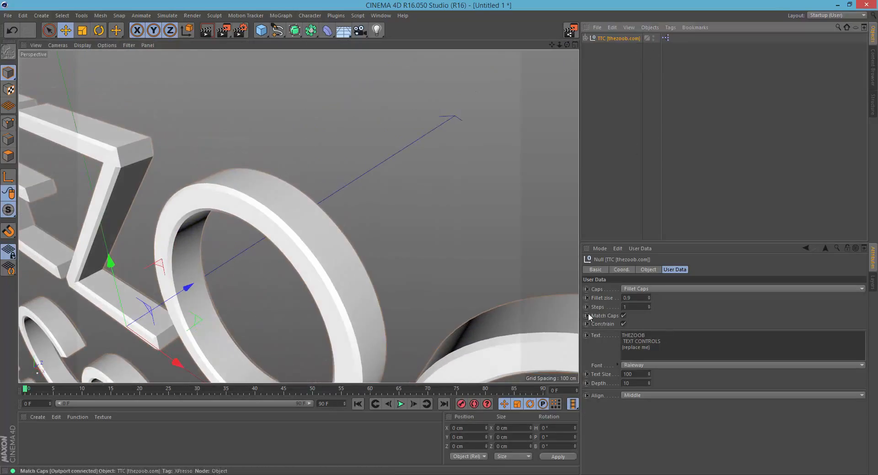
pyautogui.moveTo(568, 44); pyautogui.dragTo(536, 46)
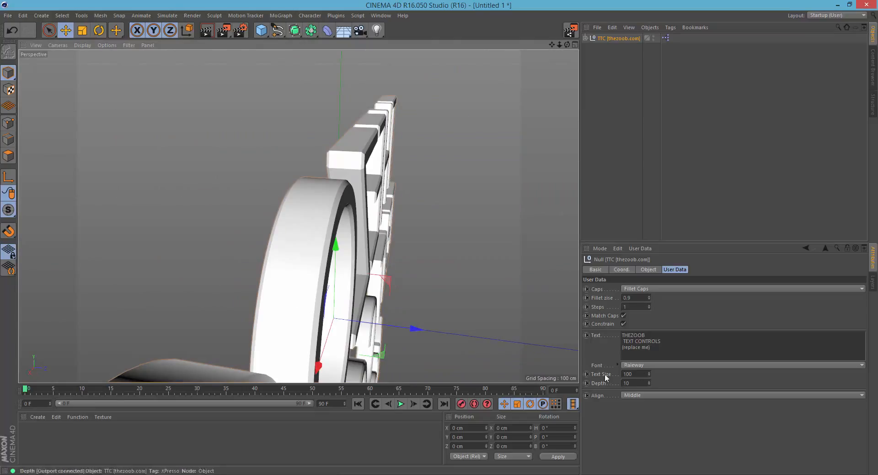
pyautogui.click(623, 316)
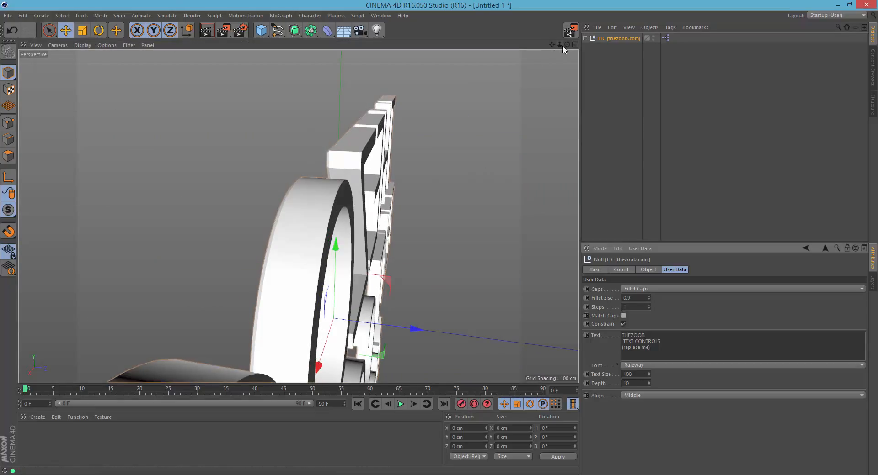
pyautogui.moveTo(566, 45); pyautogui.dragTo(591, 50)
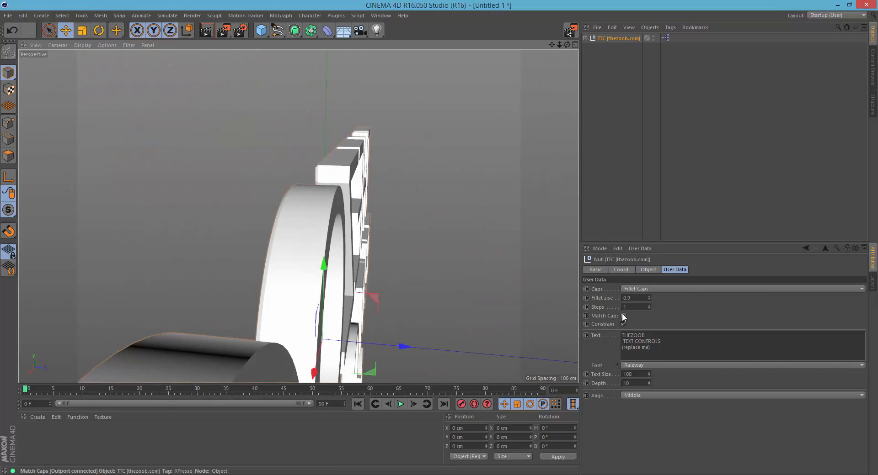
pyautogui.click(623, 316)
# - Disable Constrain to compare the letter outlines from the front, and enable it again
pyautogui.moveTo(567, 47); pyautogui.dragTo(565, 48)
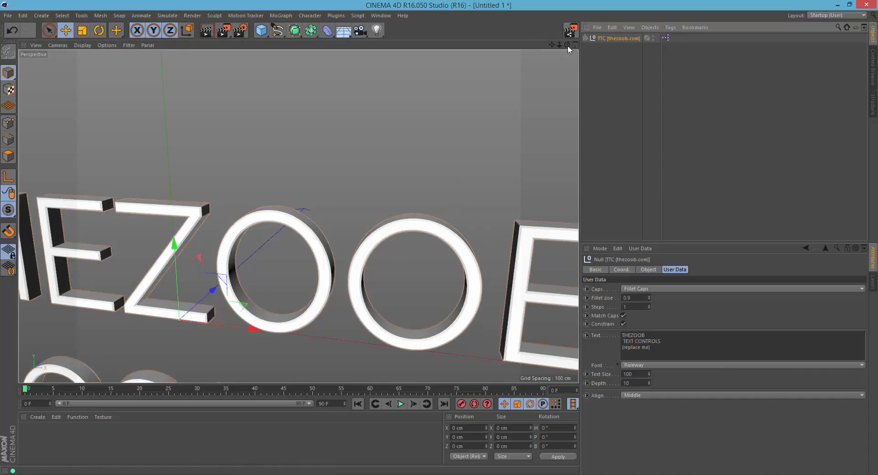
pyautogui.moveTo(561, 46)
pyautogui.mouseDown()
pyautogui.moveTo(569, 47)
pyautogui.moveTo(557, 32)
pyautogui.moveTo(564, 17)
pyautogui.moveTo(561, 47)
pyautogui.moveTo(541, 55)
pyautogui.moveTo(563, 48)
pyautogui.moveTo(555, 47)
pyautogui.mouseUp()
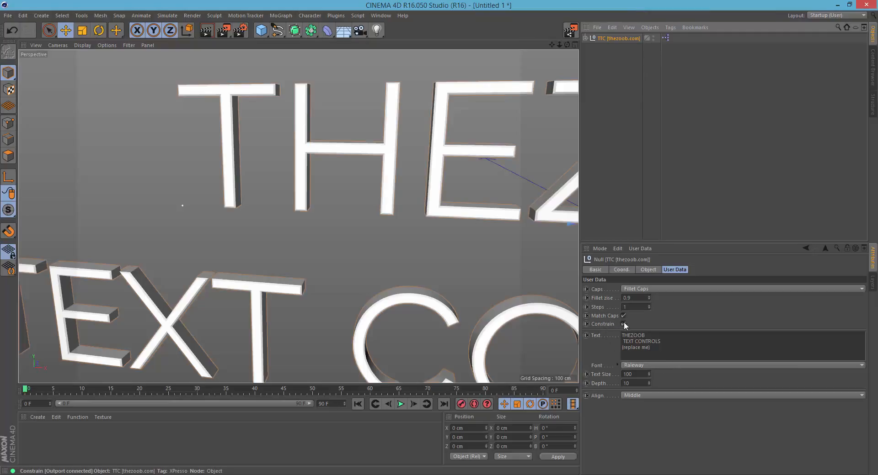
pyautogui.click(605, 325)
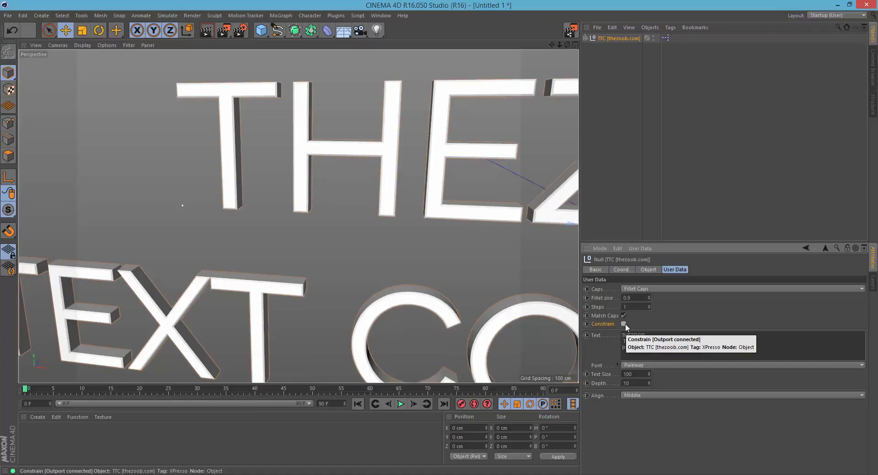
pyautogui.click(624, 324)
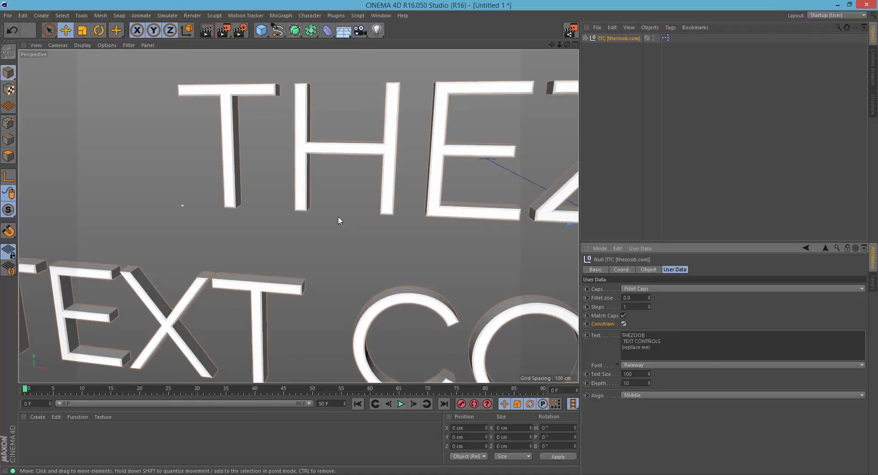
# - Switch Constrain off and on once more to compare the thickness of the letters
pyautogui.click(624, 324)
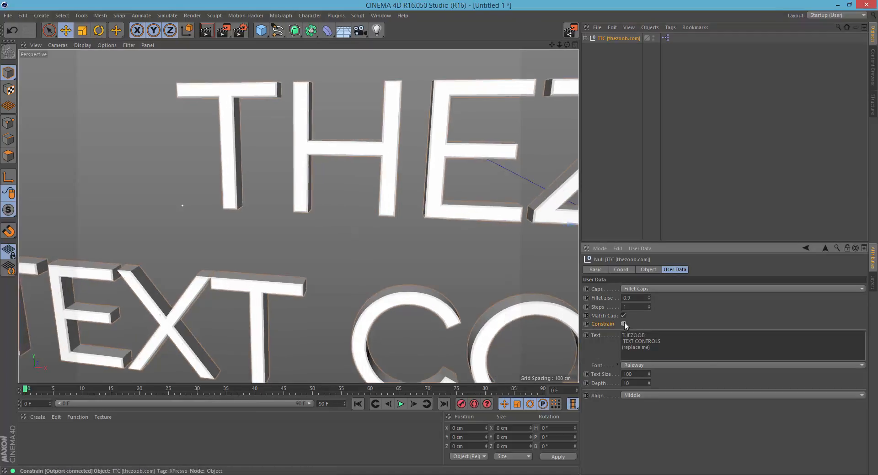
pyautogui.click(623, 324)
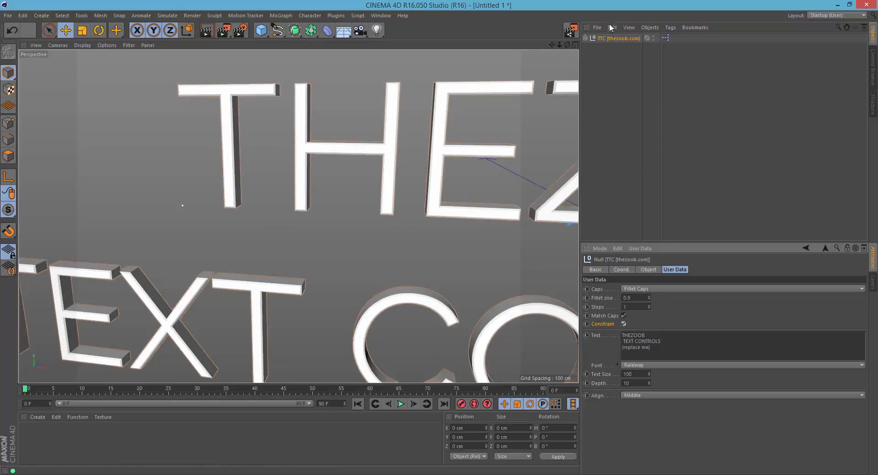
pyautogui.click(623, 324)
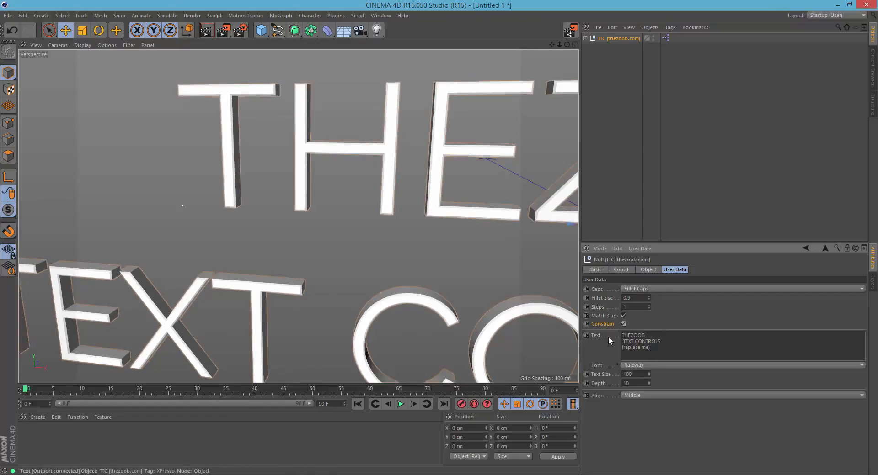
# - Replace the placeholder text of the TTC null with "Hi everyone" and bring the whole line into view
pyautogui.moveTo(559, 44); pyautogui.dragTo(534, 45)
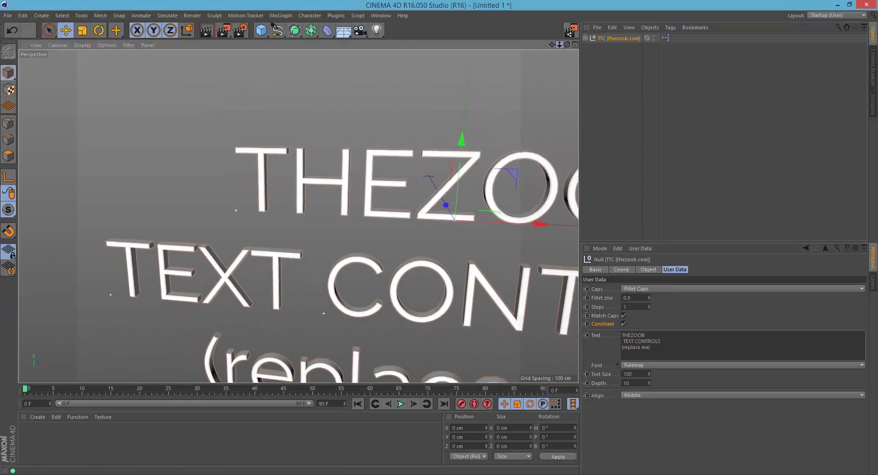
pyautogui.click(661, 341)
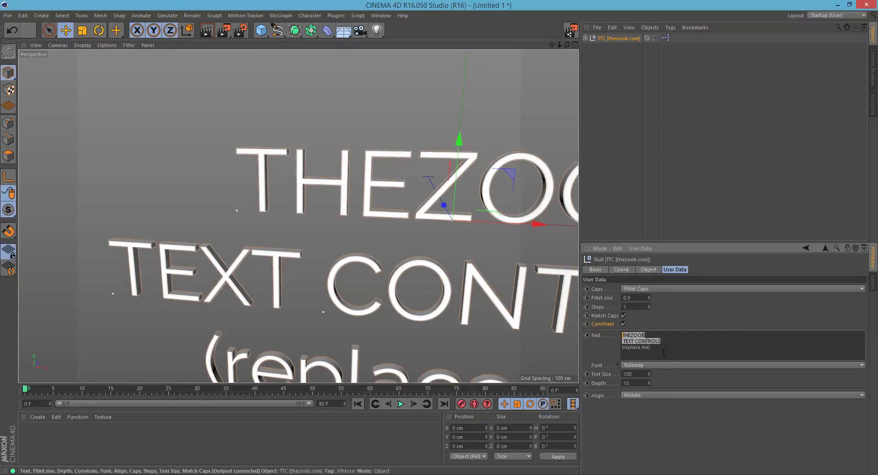
pyautogui.hotkey('shift', 'Down')
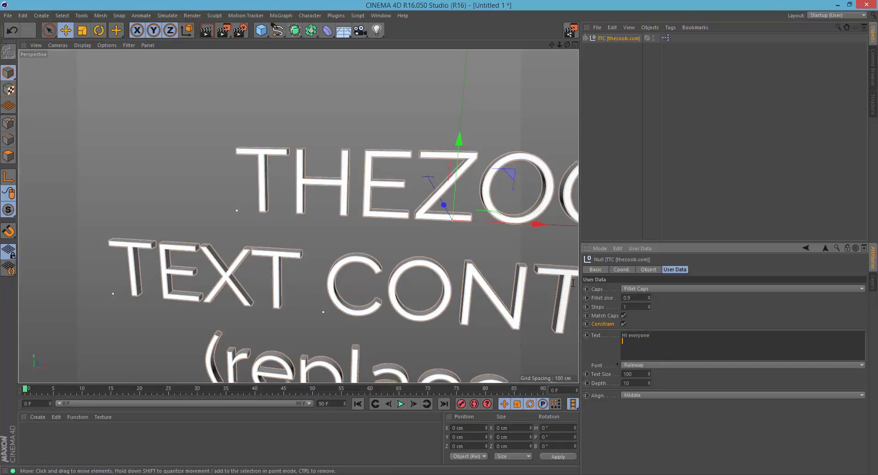
pyautogui.click(655, 310)
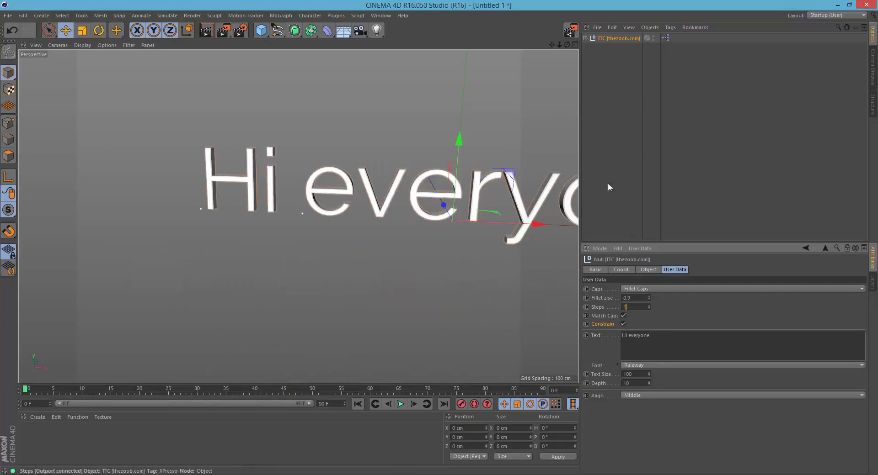
pyautogui.moveTo(558, 45); pyautogui.dragTo(487, 29)
pyautogui.moveTo(559, 45); pyautogui.dragTo(640, 212)
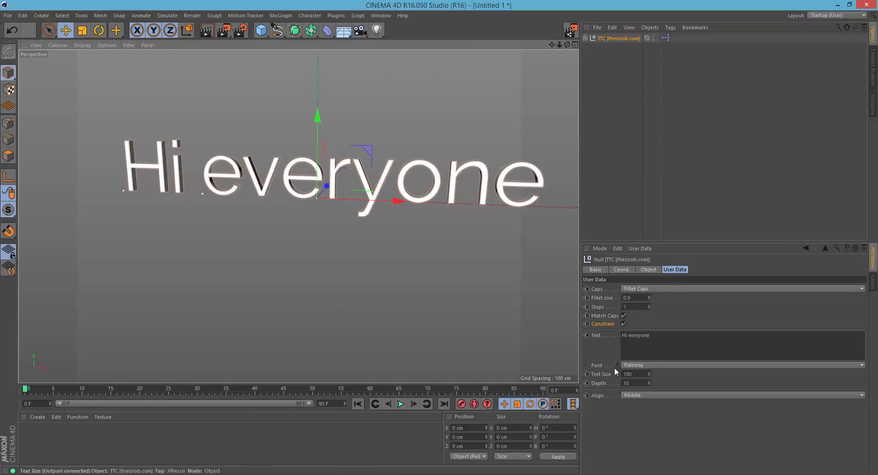
# - Try the Ostrich Sans Light font on the text and switch the font to Nirmala UI
pyautogui.click(641, 365)
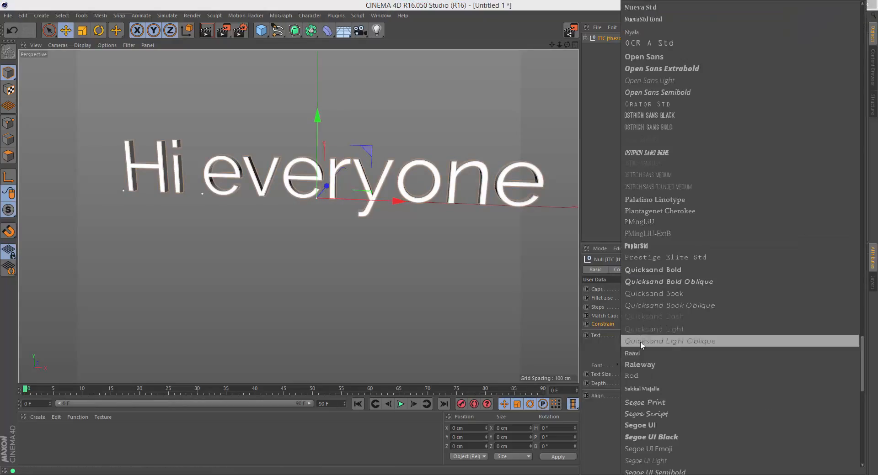
pyautogui.click(651, 164)
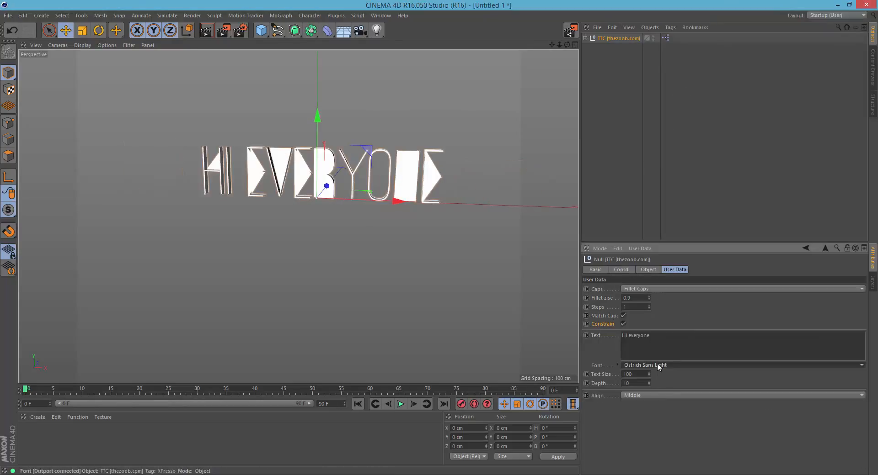
pyautogui.click(657, 364)
pyautogui.click(651, 182)
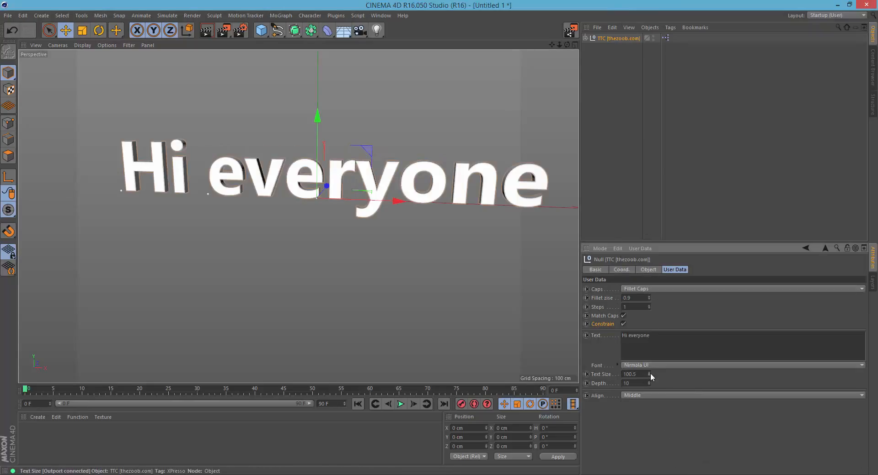
# - Set the text size to 70 and the depth of the letters to 36
pyautogui.moveTo(649, 376); pyautogui.dragTo(649, 329)
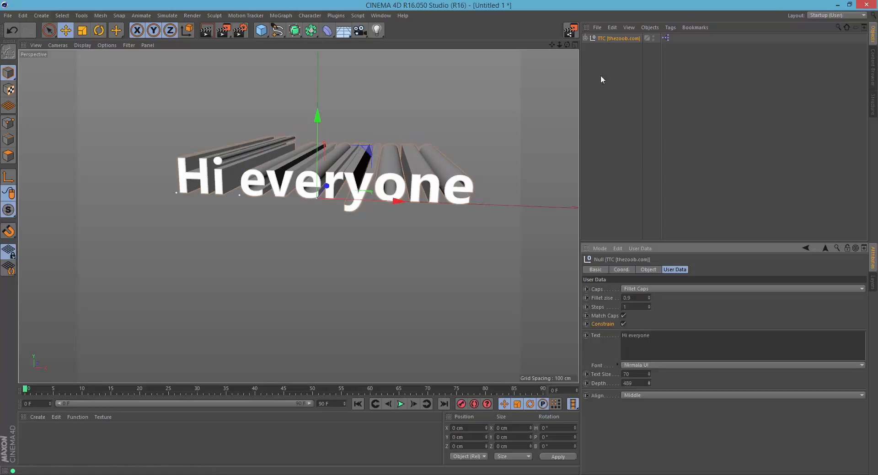
pyautogui.moveTo(569, 46)
pyautogui.mouseDown()
pyautogui.moveTo(526, 73)
pyautogui.moveTo(535, 77)
pyautogui.moveTo(570, 49)
pyautogui.mouseUp()
pyautogui.moveTo(648, 384); pyautogui.dragTo(649, 425)
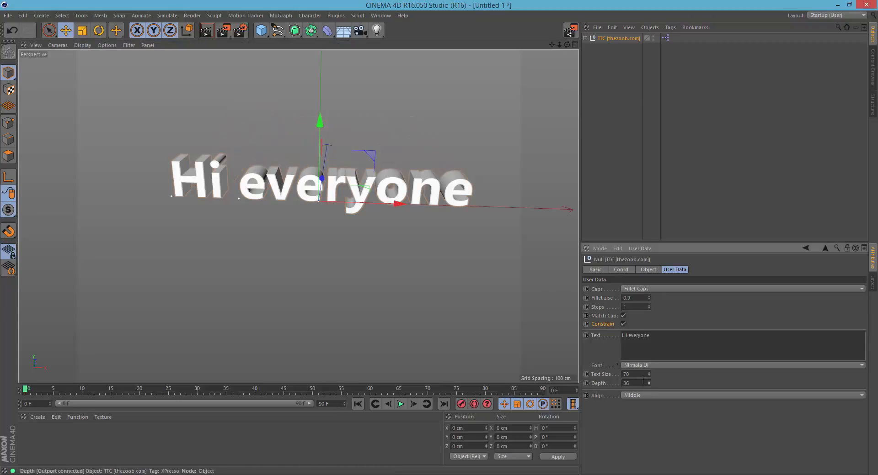
# - Try the Left and Right alignments on the text and set the alignment back to Middle
pyautogui.click(638, 395)
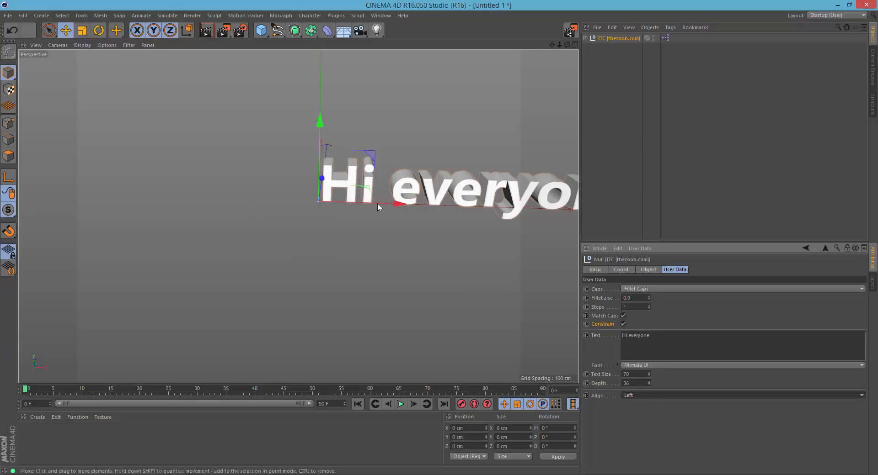
pyautogui.moveTo(377, 203); pyautogui.dragTo(353, 219)
pyautogui.hotkey('ctrl', 'z')
pyautogui.click(636, 396)
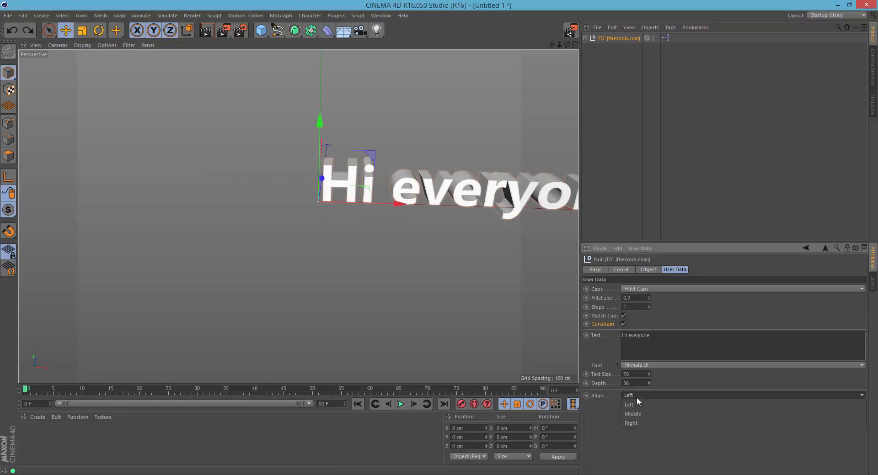
pyautogui.click(632, 425)
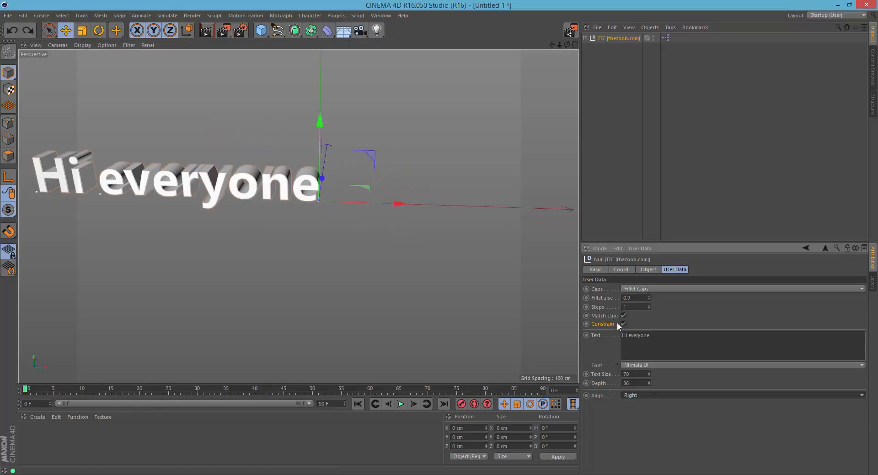
pyautogui.click(643, 395)
pyautogui.click(633, 413)
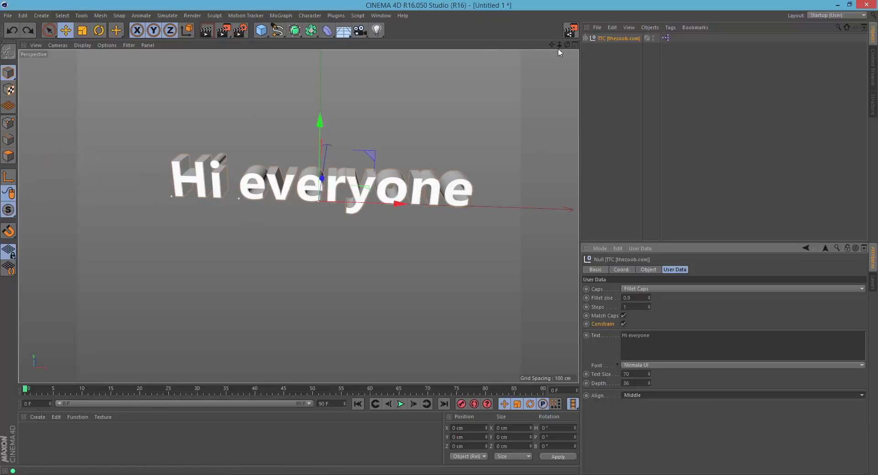
pyautogui.moveTo(567, 45)
pyautogui.mouseDown()
pyautogui.moveTo(540, 47)
pyautogui.moveTo(571, 45)
pyautogui.mouseUp()
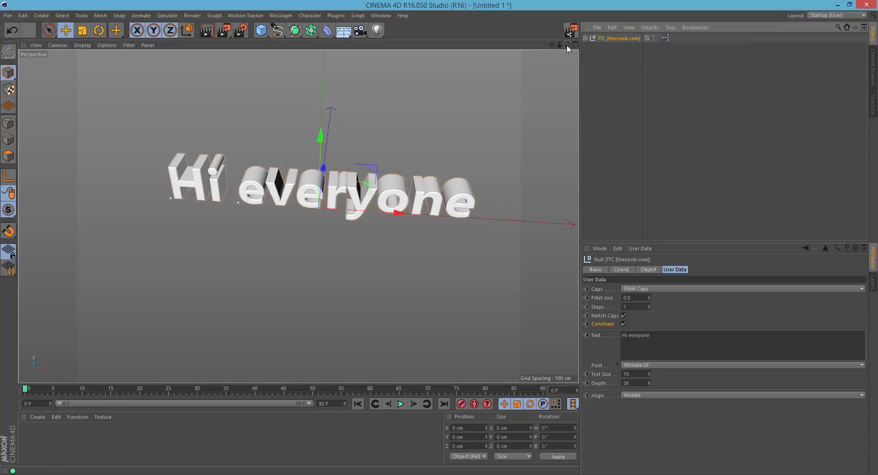
pyautogui.moveTo(567, 46); pyautogui.dragTo(523, 62)
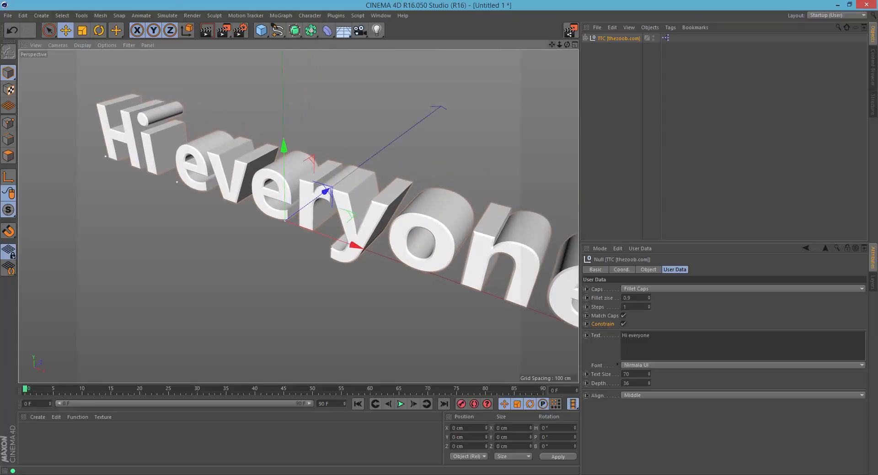